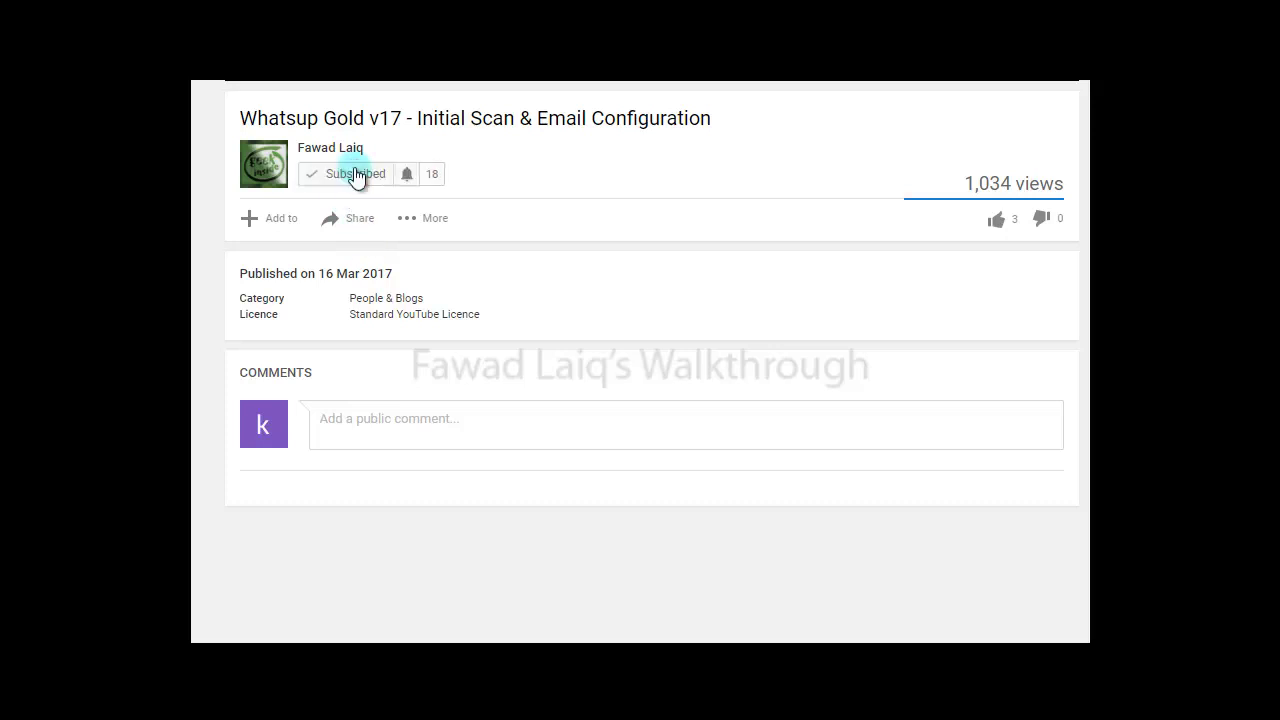
Save the channel's bell notification settings, leaving all notifications unchecked.
{"action": "left_click", "coordinate": [406, 174]}
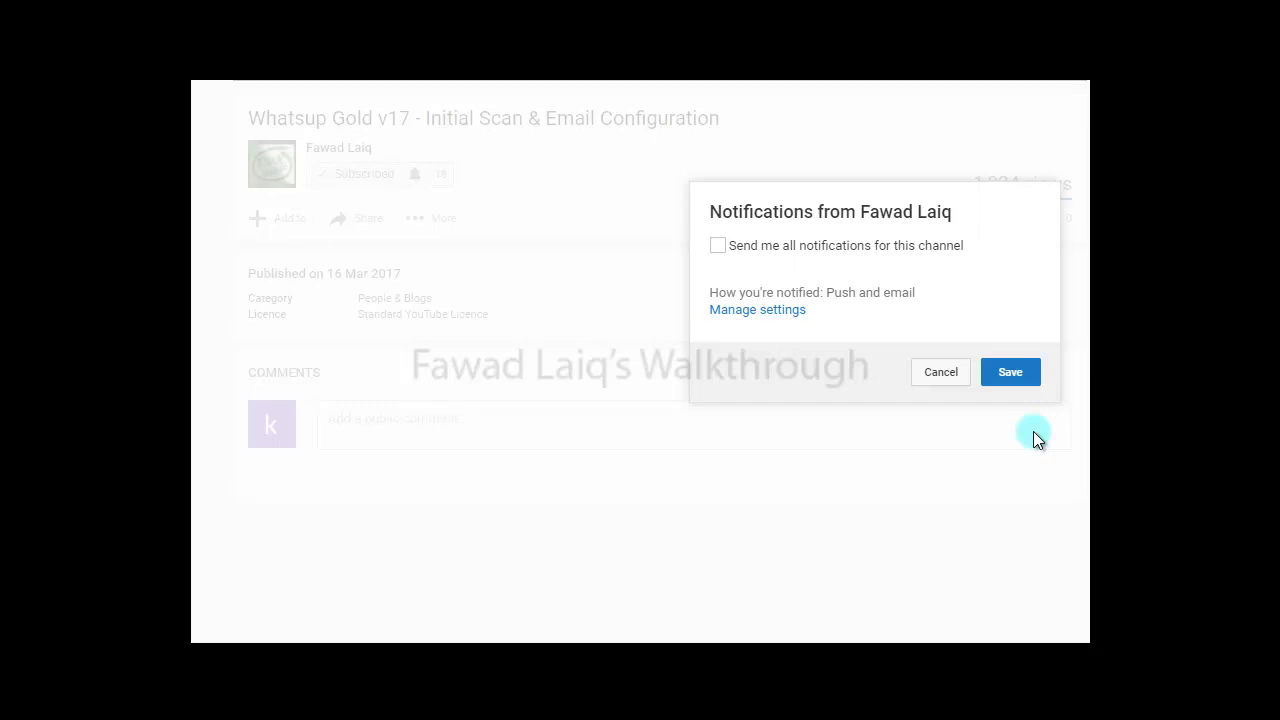
{"action": "left_click", "coordinate": [1006, 374]}
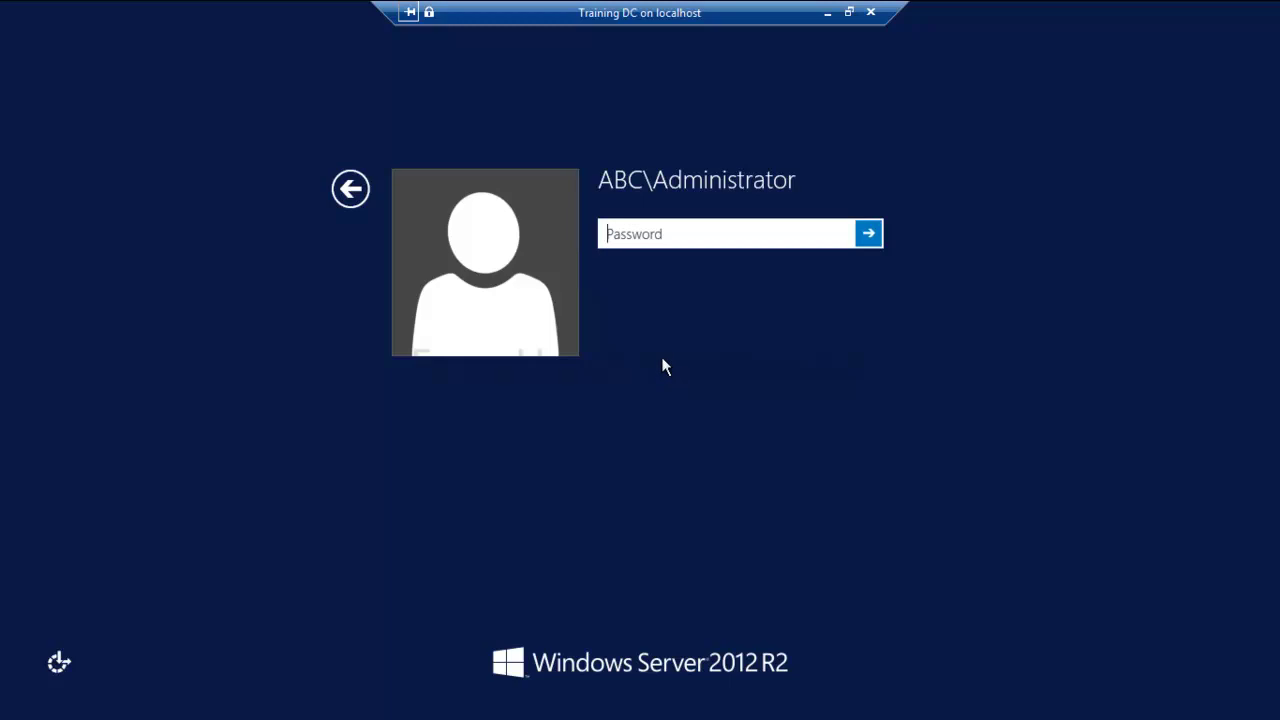
{"action": "left_click", "coordinate": [677, 241]}
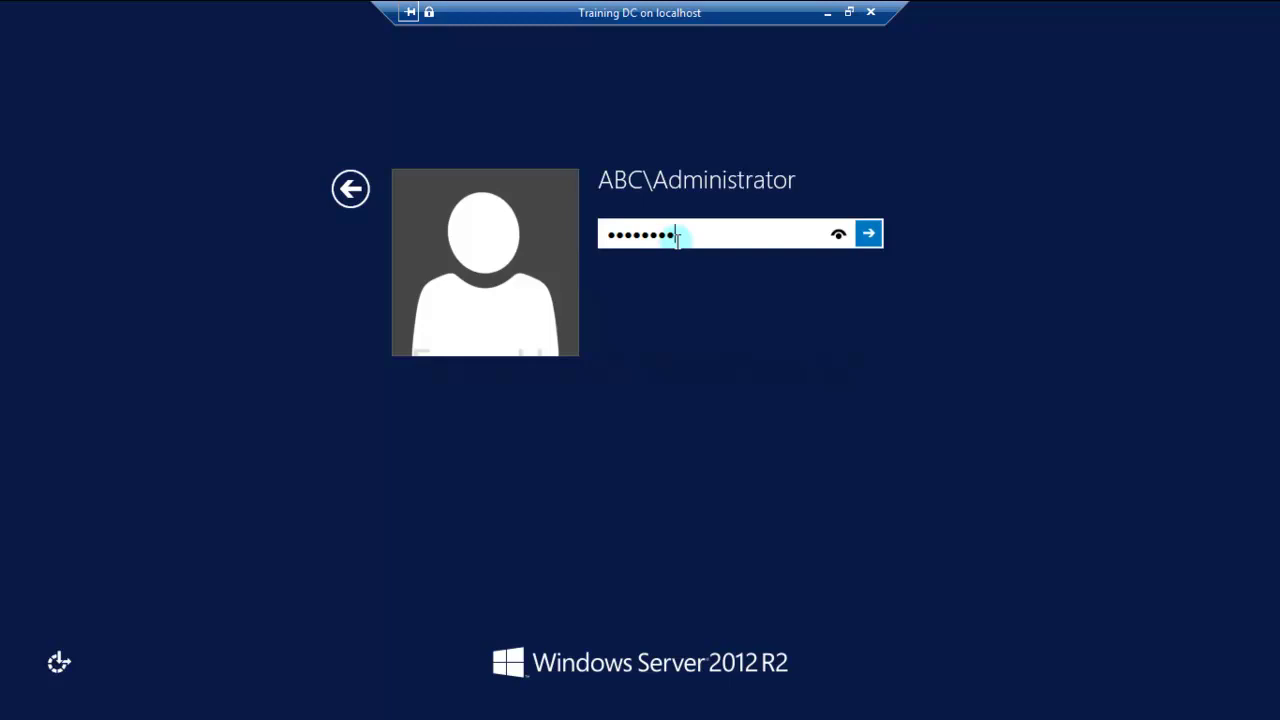
{"action": "key", "text": "Return"}
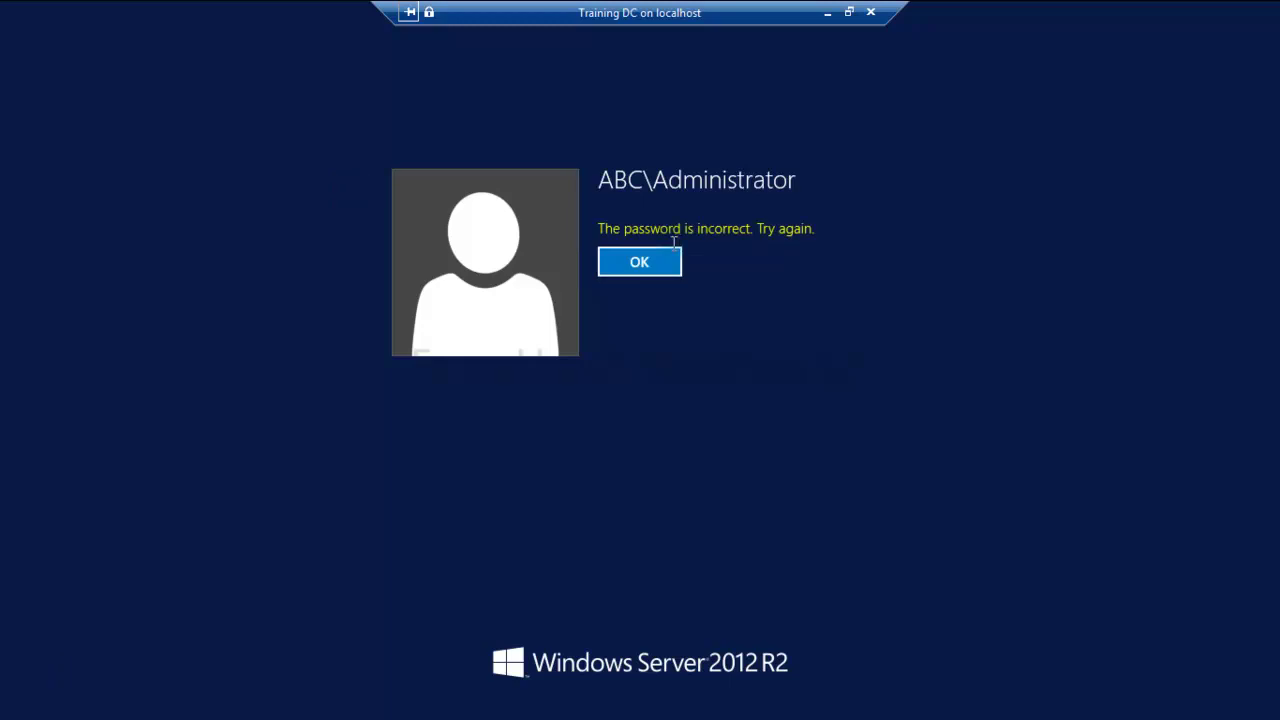
{"action": "left_click", "coordinate": [657, 266]}
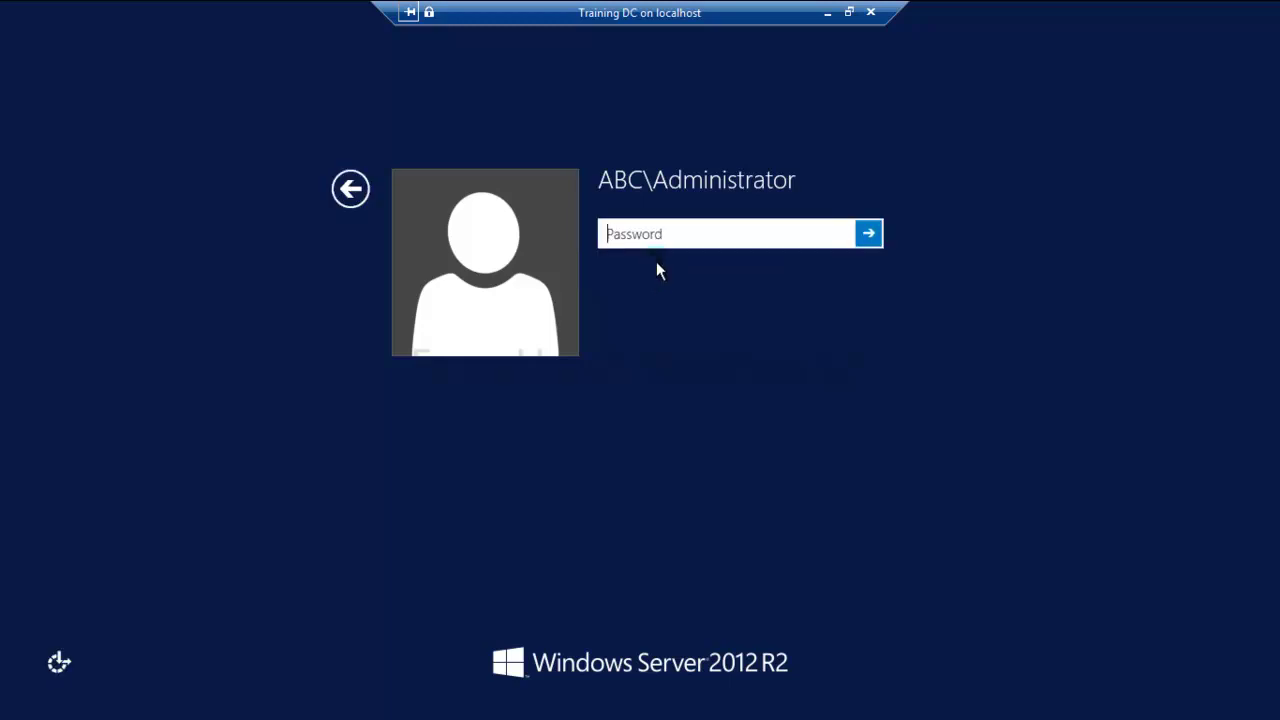
{"action": "left_click_drag", "start_coordinate": [780, 231], "coordinate": [828, 229]}
{"action": "left_click", "coordinate": [828, 229]}
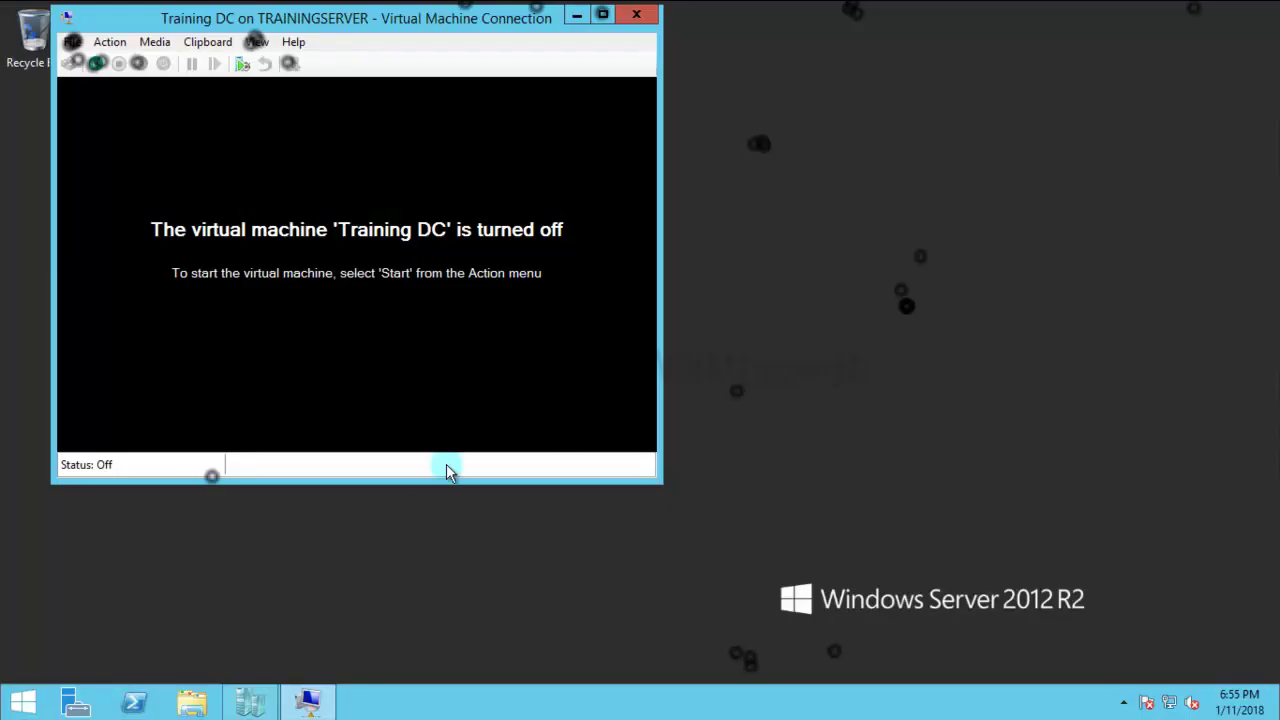
Start Training DC, boot it from the installation DVD, and switch the connection to full screen.
{"action": "left_click", "coordinate": [96, 64]}
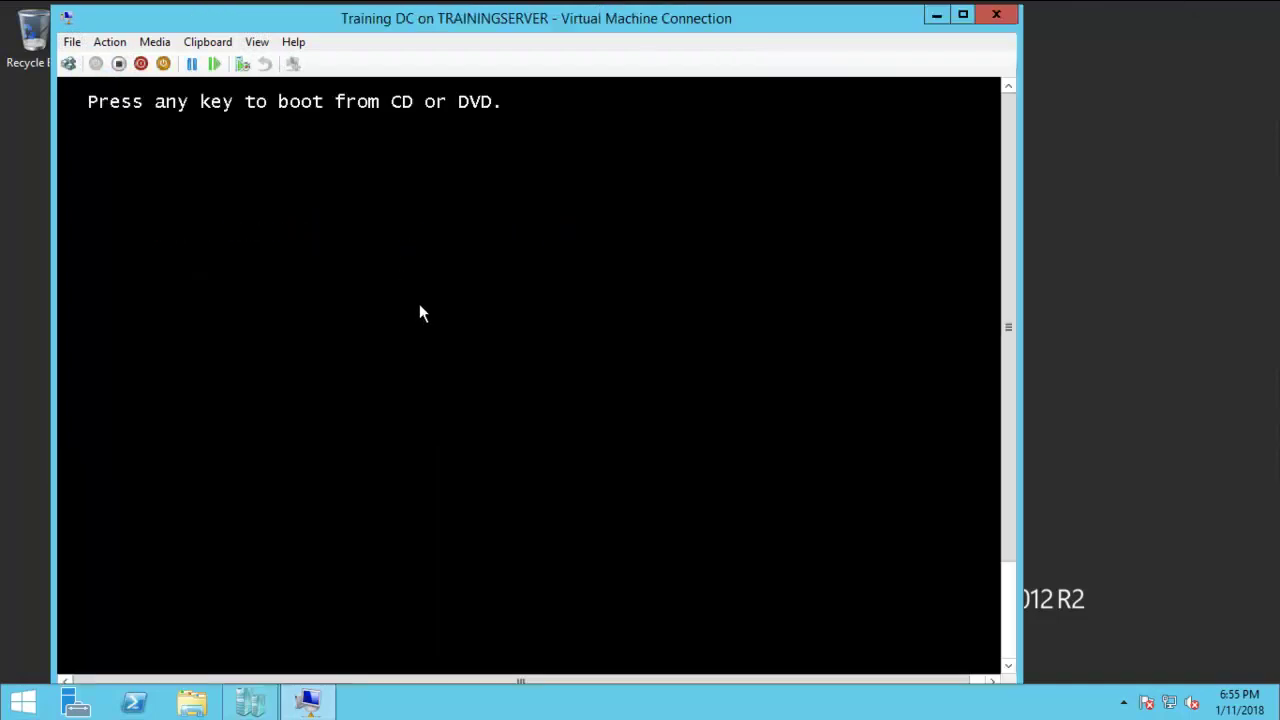
{"action": "left_click", "coordinate": [419, 306]}
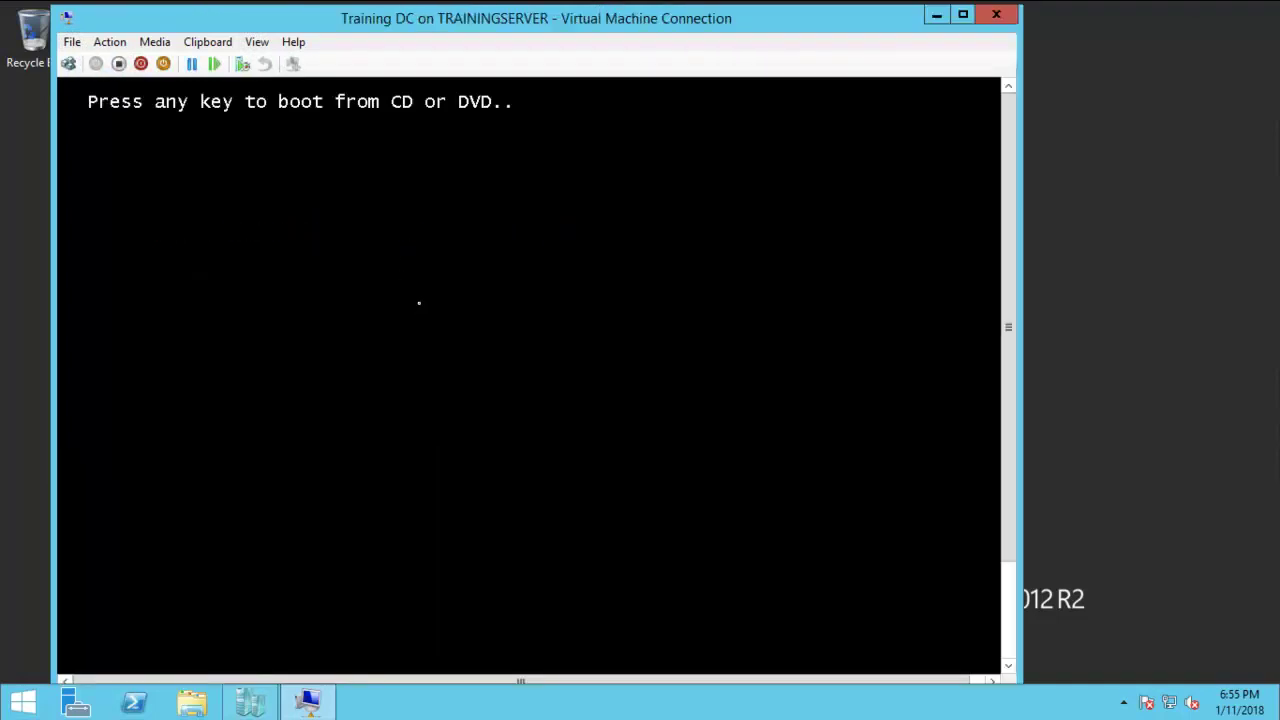
{"action": "key", "text": "Return"}
{"action": "key", "text": "ctrl+alt+Left"}
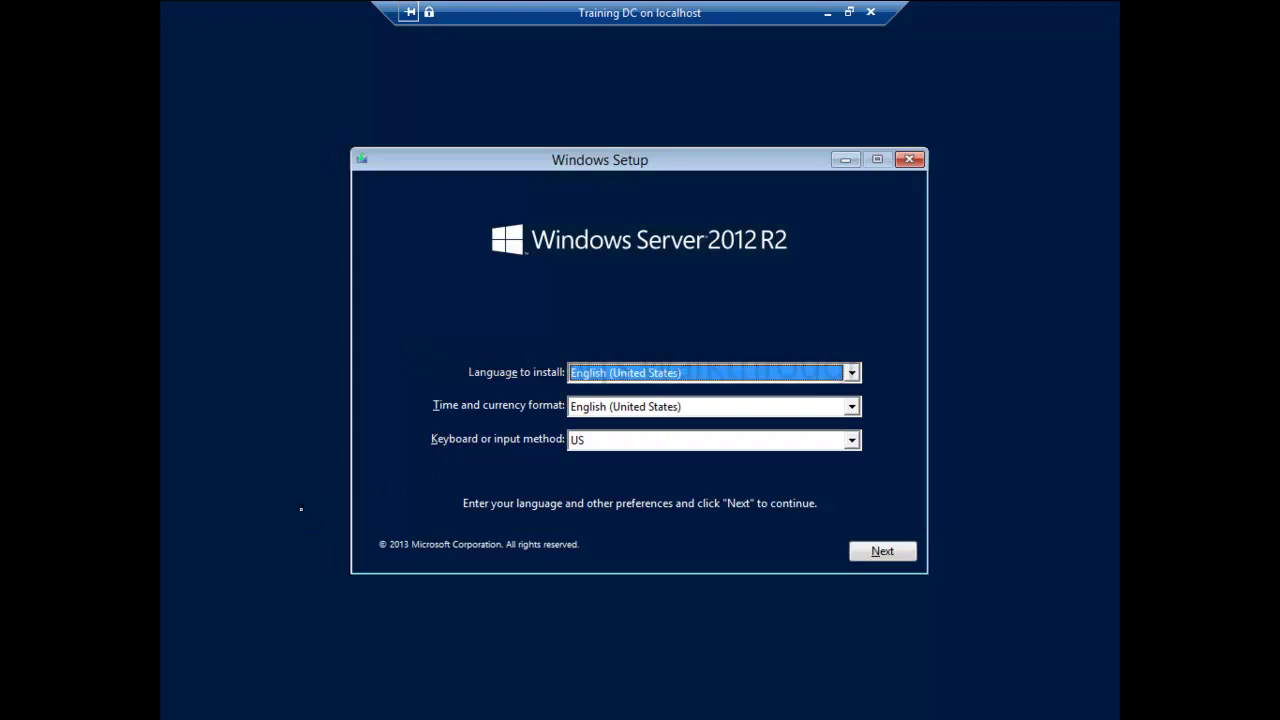
From Setup's command prompt, move utilman.exe to utilman.exe.bak, then move cmd.exe to utilman.exe in system32.
{"action": "key", "text": "shift+F10"}
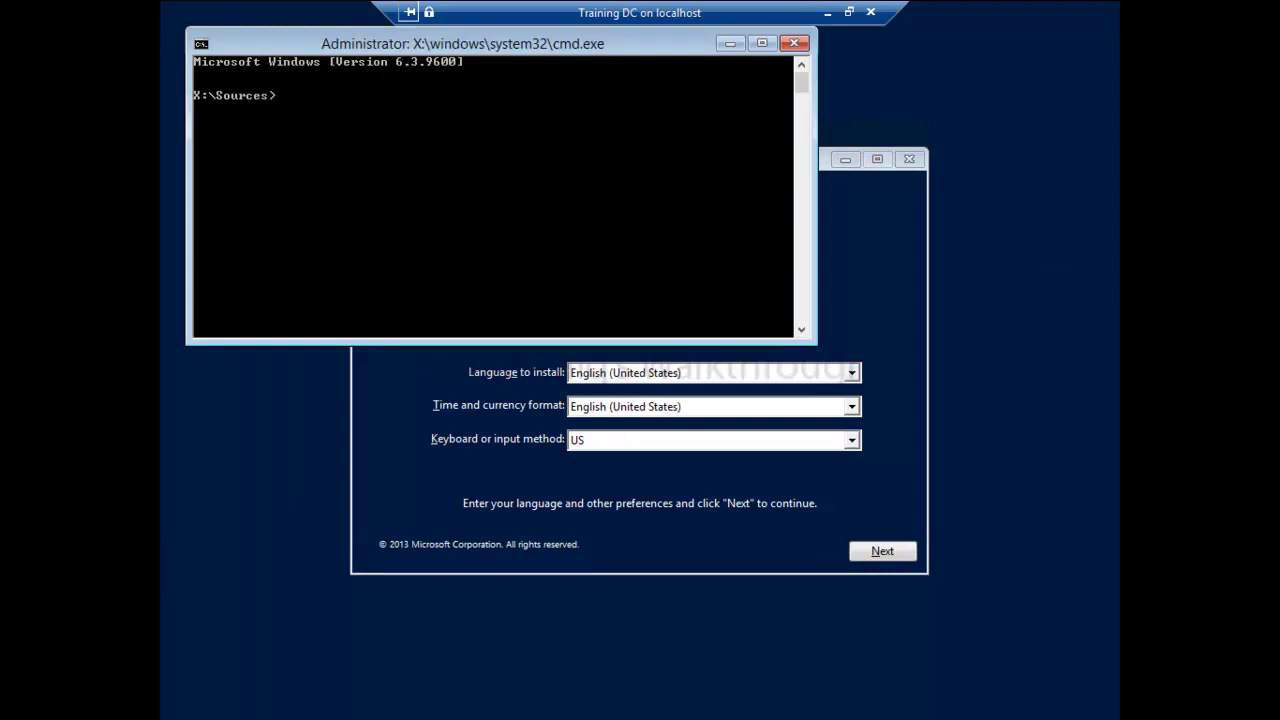
{"action": "type", "text": "move c:\\windows\\system32\\utilman.exe c:\\windows\\system32\\utilman.exe.bak"}
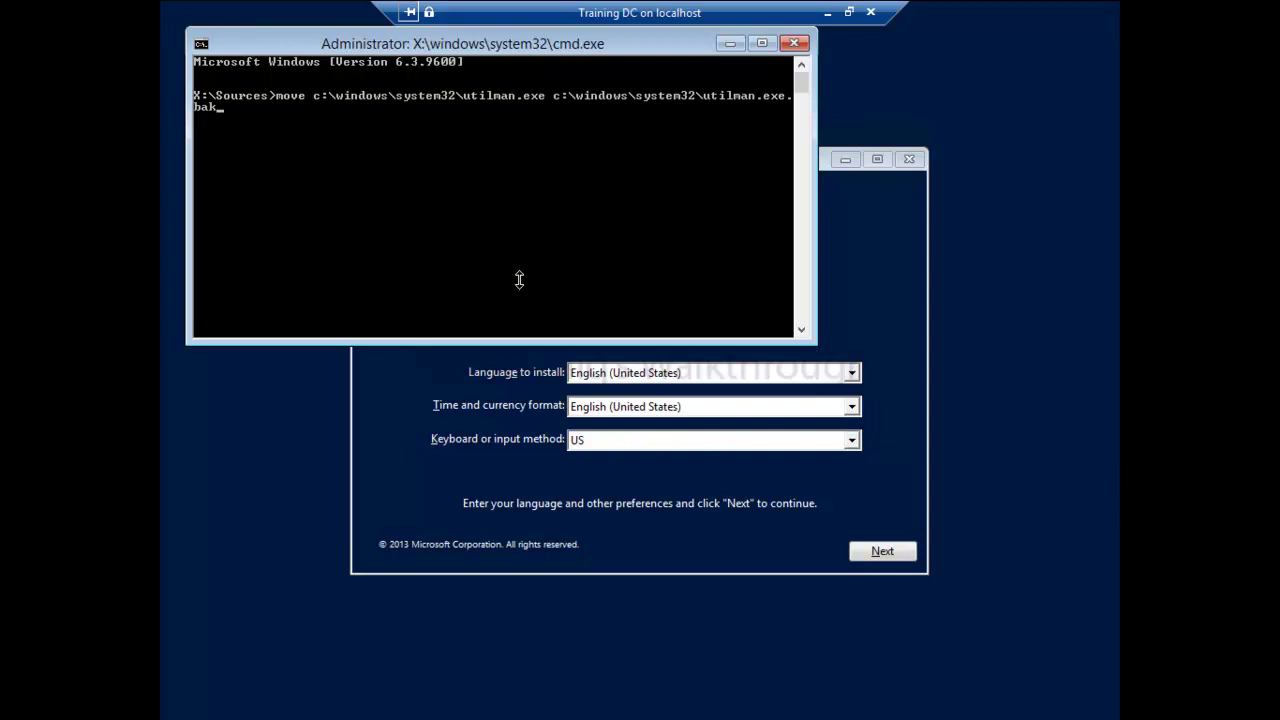
{"action": "key", "text": "Return"}
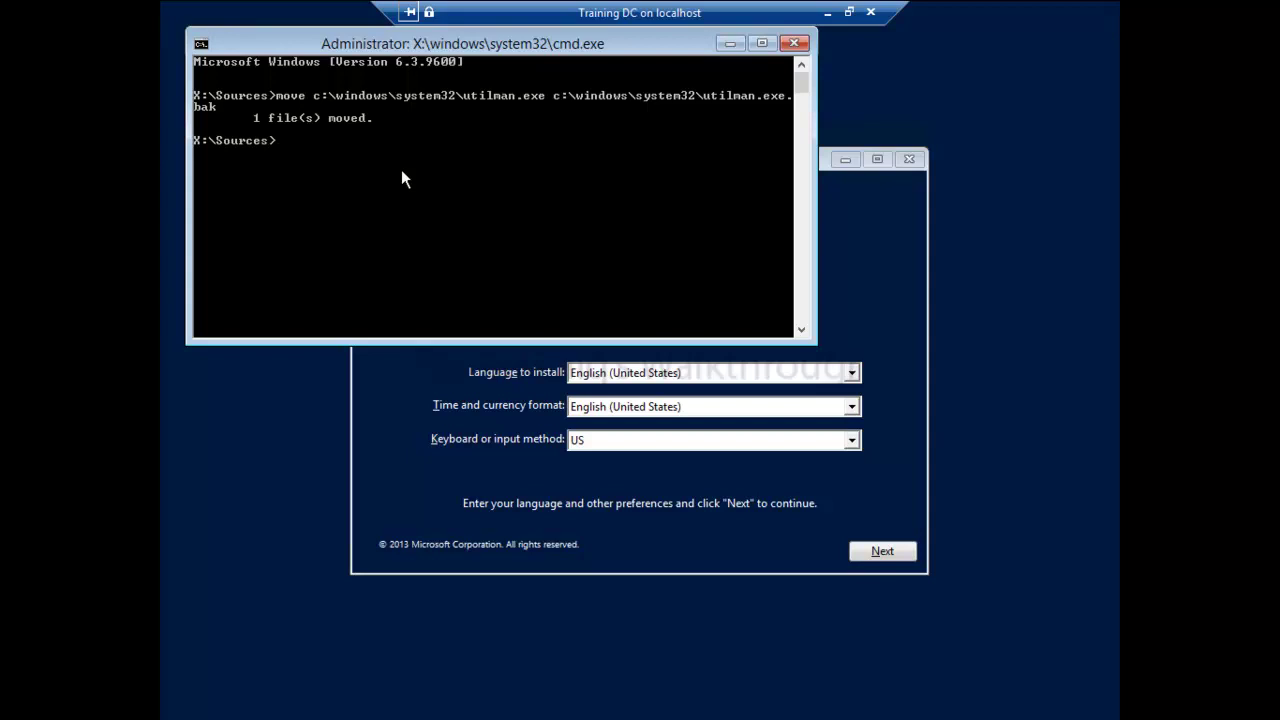
{"action": "type", "text": "move c:\\windows\\system32\\cmd.exe c:\\windows\\system32\\utilman.exe"}
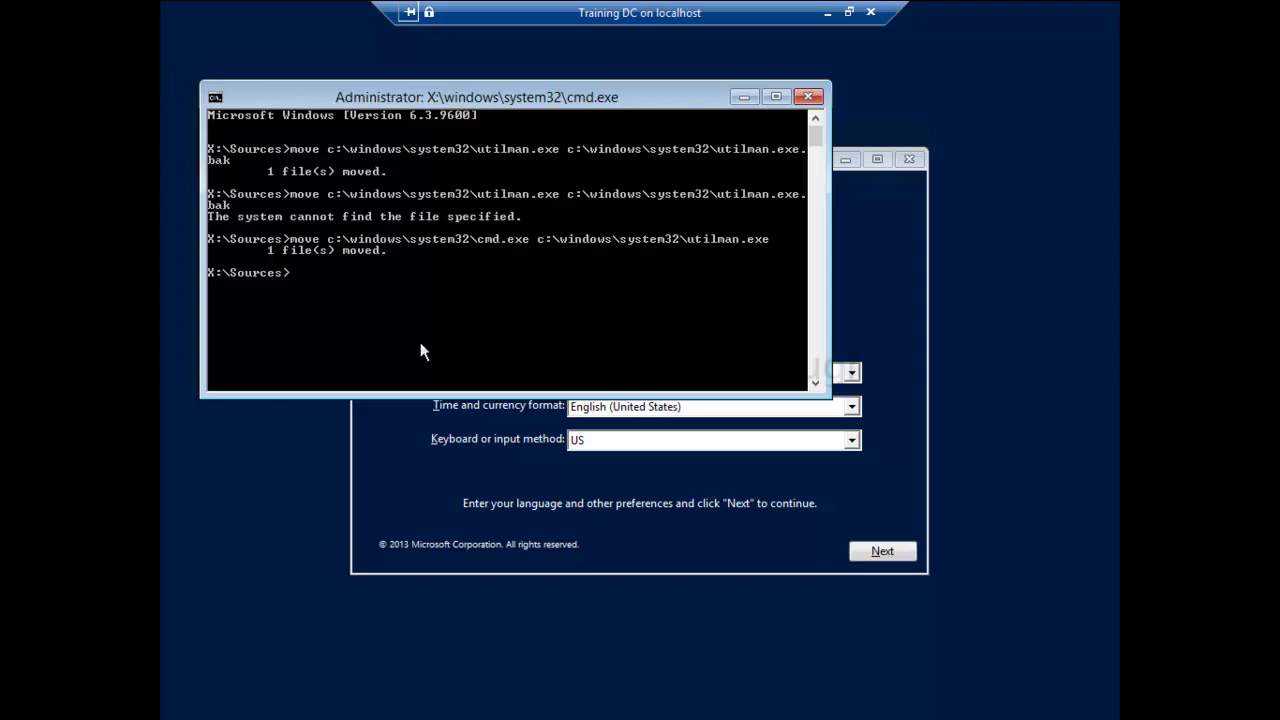
{"action": "left_click", "coordinate": [309, 329]}
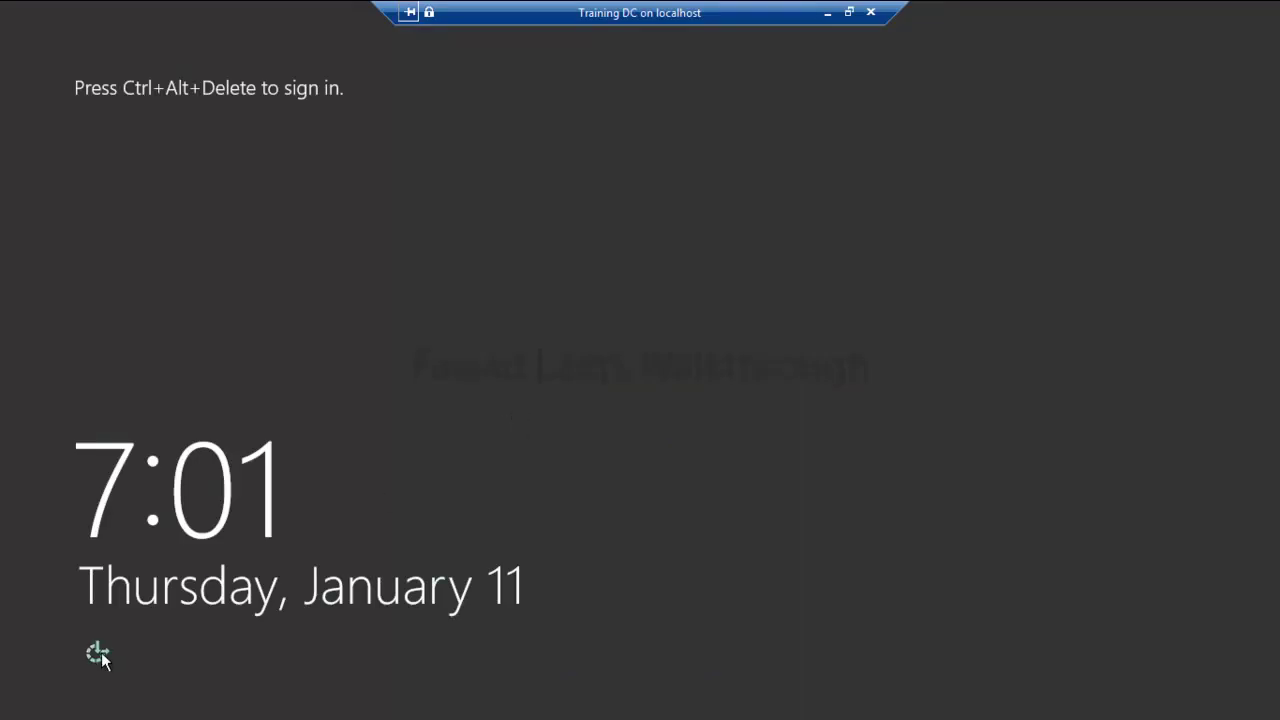
Launch the swapped-in command prompt from the sign-in screen and run net user administrator *.
{"action": "left_click", "coordinate": [99, 654]}
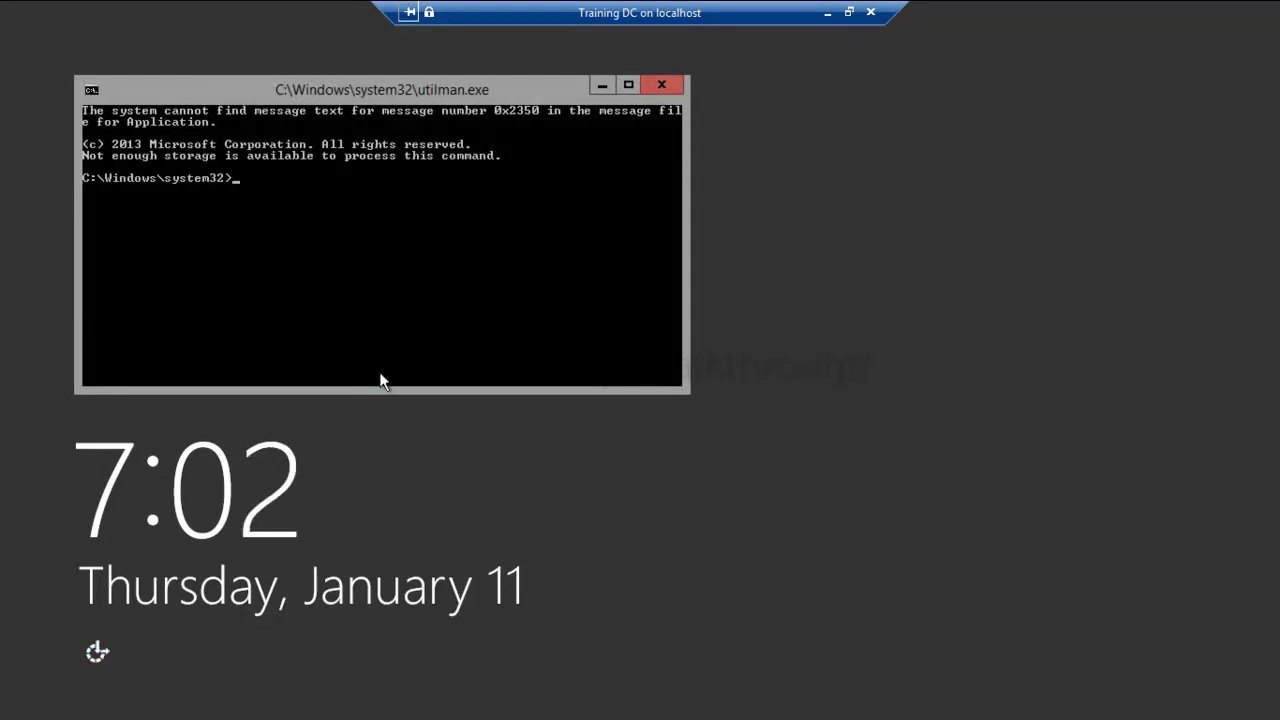
{"action": "type", "text": "net user a"}
{"action": "type", "text": "dministrat"}
{"action": "key", "text": "BackSpace"}
{"action": "key", "text": "BackSpace"}
{"action": "key", "text": "BackSpace"}
{"action": "type", "text": "rator"}
{"action": "type", "text": " *"}
{"action": "key", "text": "Return"}
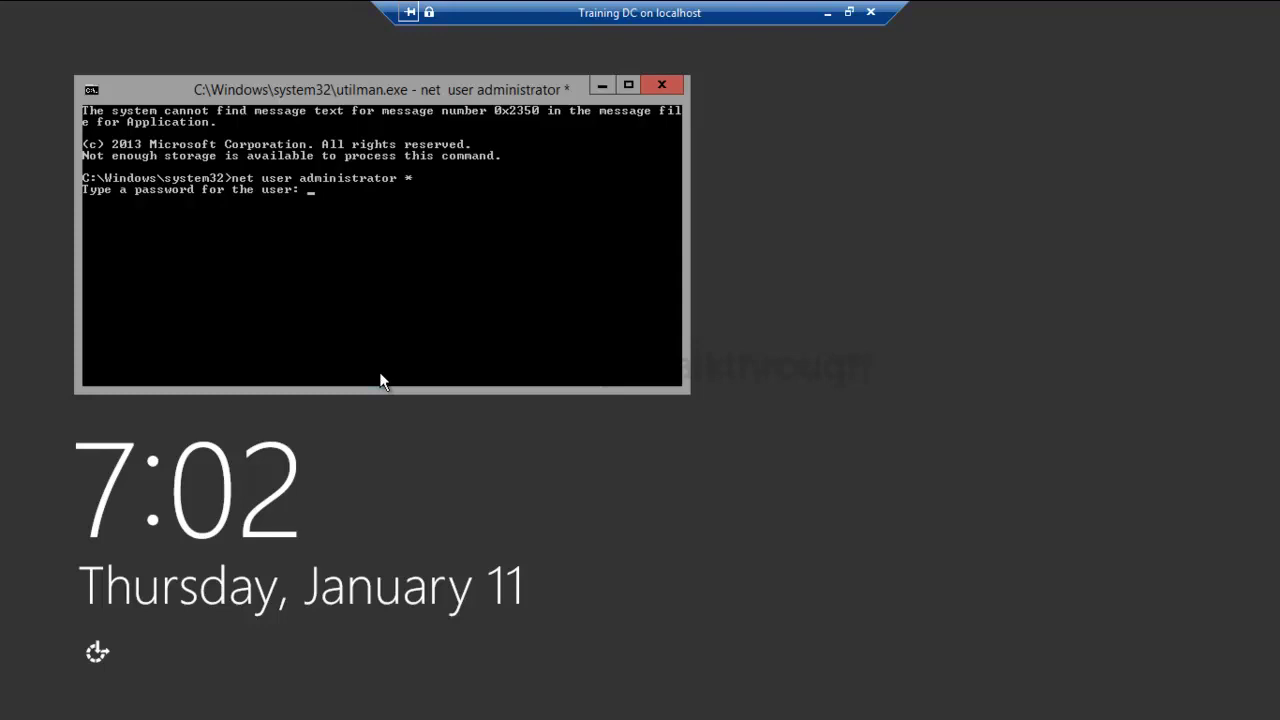
Enter and confirm the new Administrator password, then close the console.
{"action": "key", "text": "Return"}
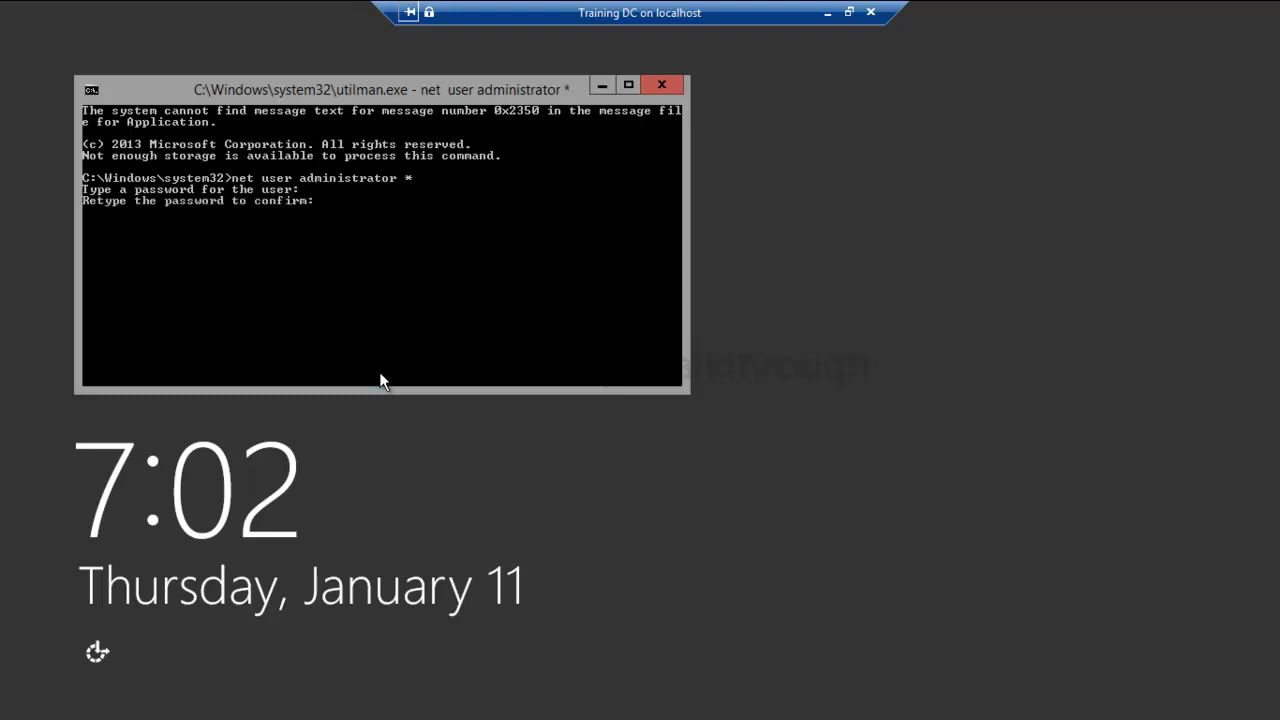
{"action": "key", "text": "Return"}
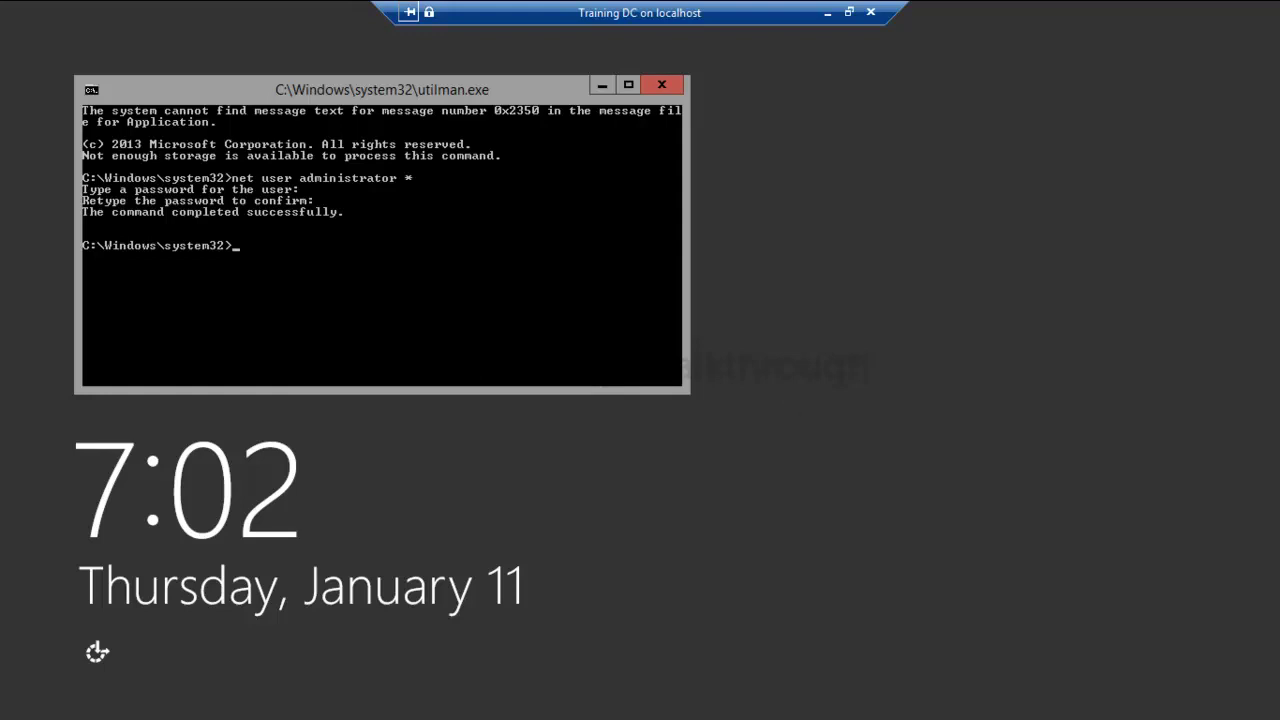
{"action": "left_click", "coordinate": [659, 87]}
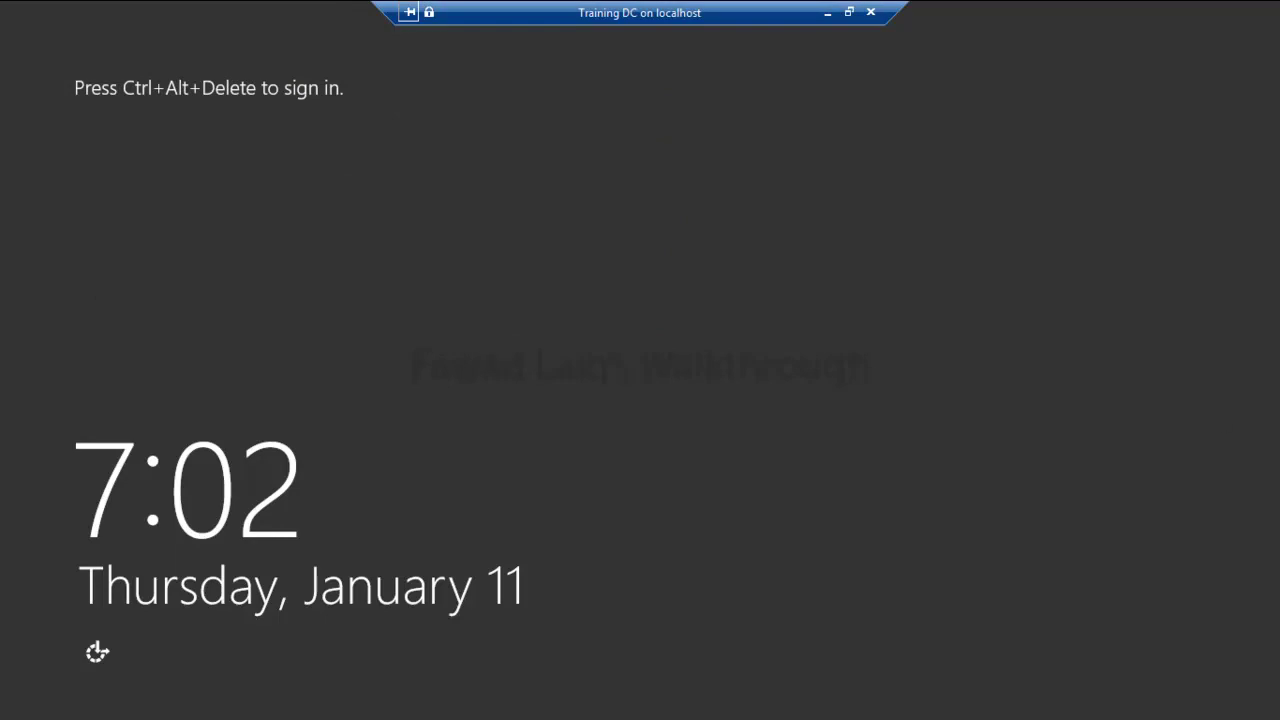
Bring up the sign-in screen with Ctrl+Alt+End and enter the reset Administrator password.
{"action": "key", "text": "ctrl+alt+End"}
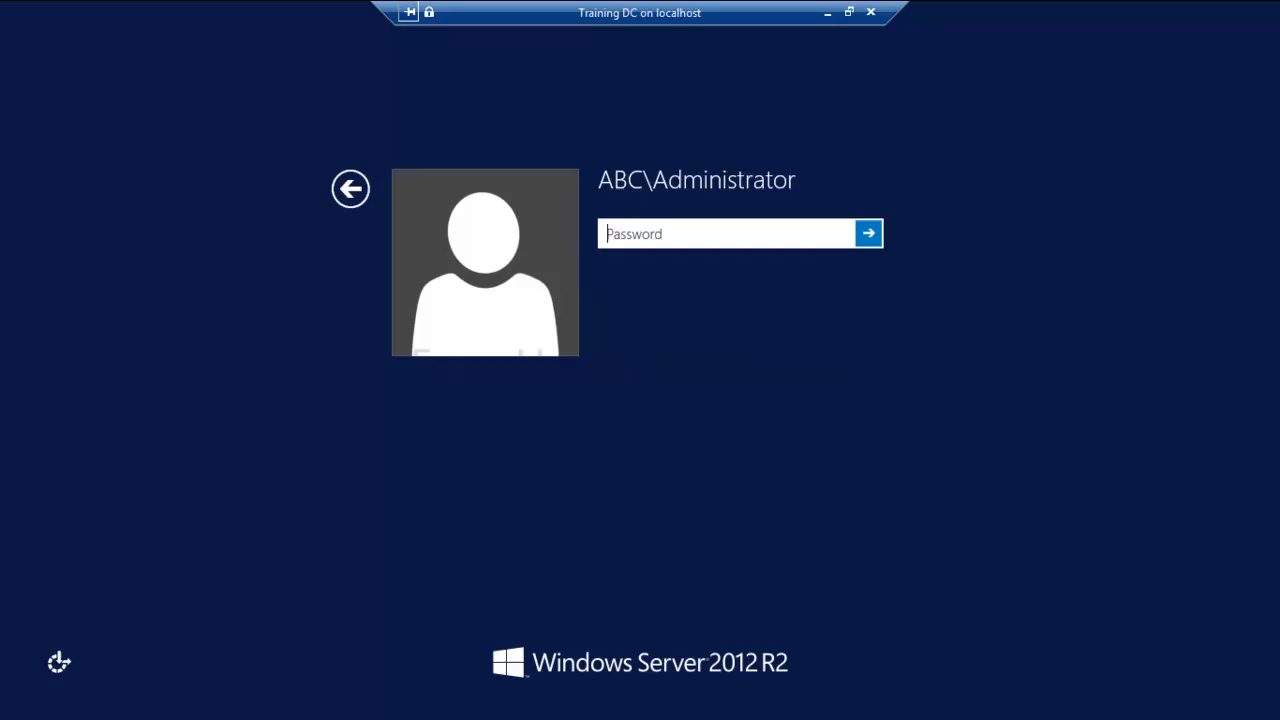
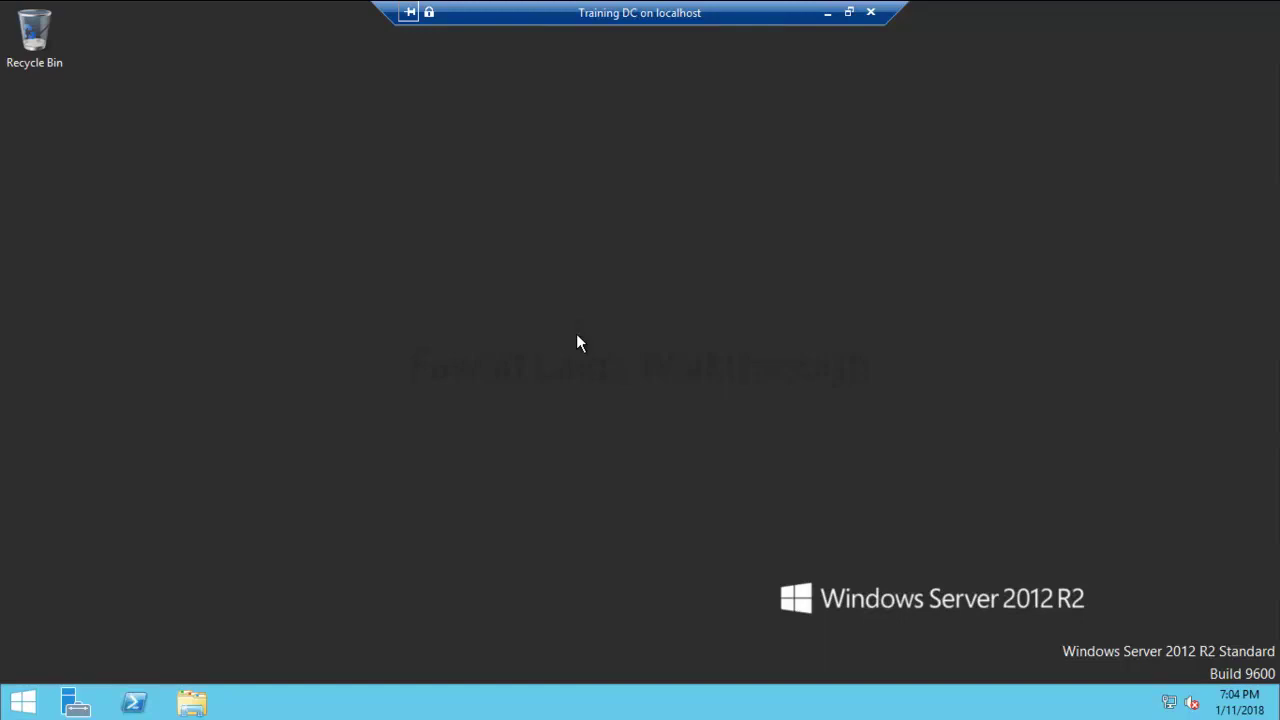
Restart Training DC from the Start button's Shut down or sign out menu and confirm with Continue.
{"action": "right_click", "coordinate": [18, 698]}
{"action": "mouse_move", "coordinate": [101, 658]}
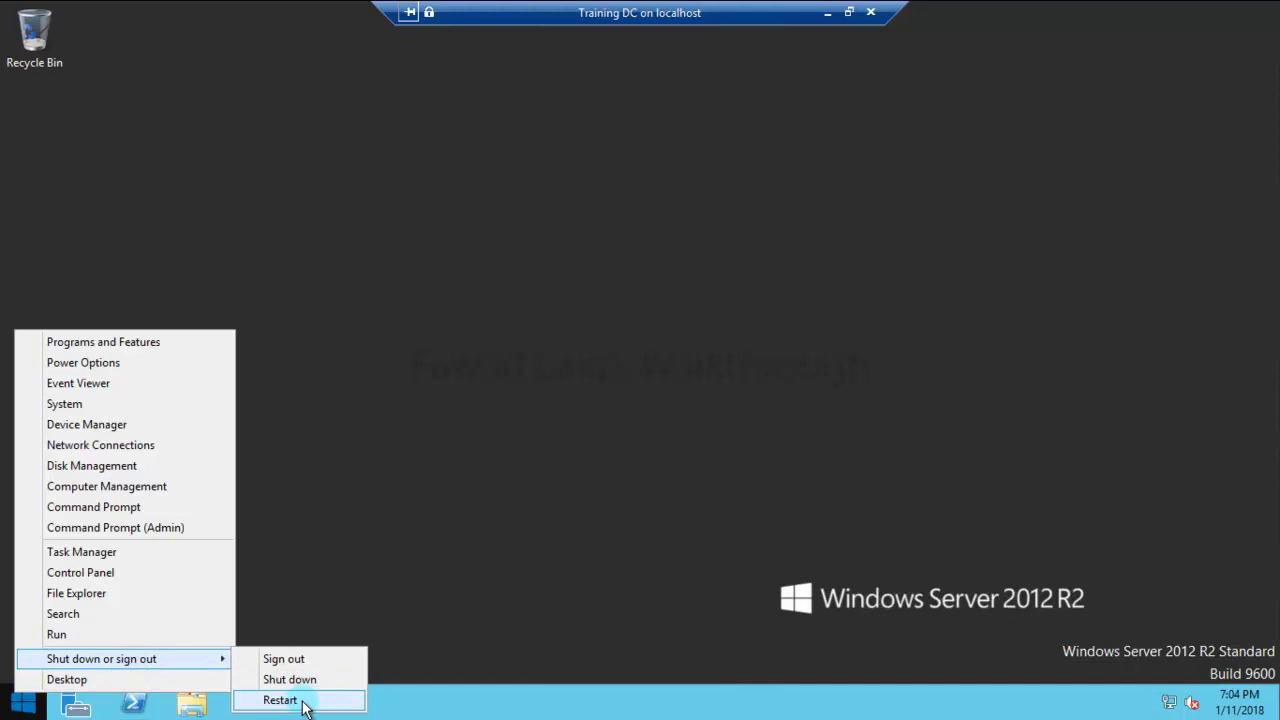
{"action": "left_click", "coordinate": [303, 702]}
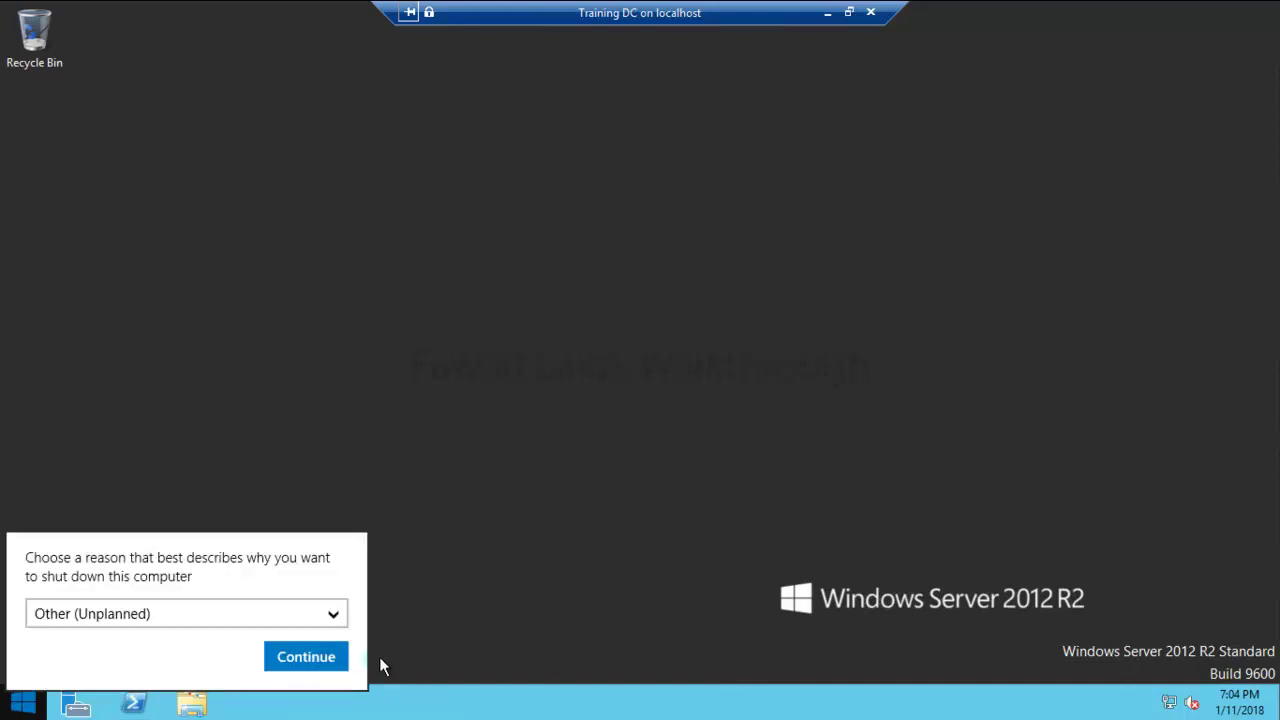
{"action": "left_click", "coordinate": [329, 659]}
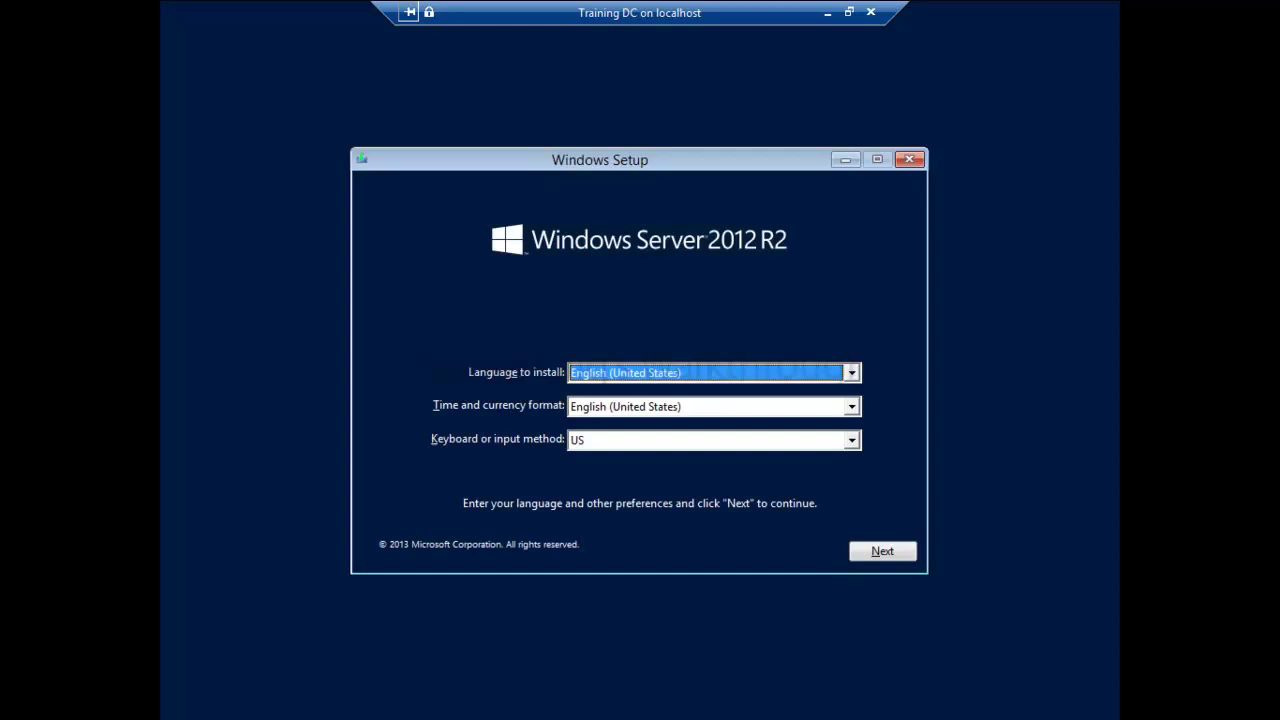
Run move /y to restore utilman.exe from utilman.exe.bak in c:\windows\system32.
{"action": "left_click", "coordinate": [468, 244]}
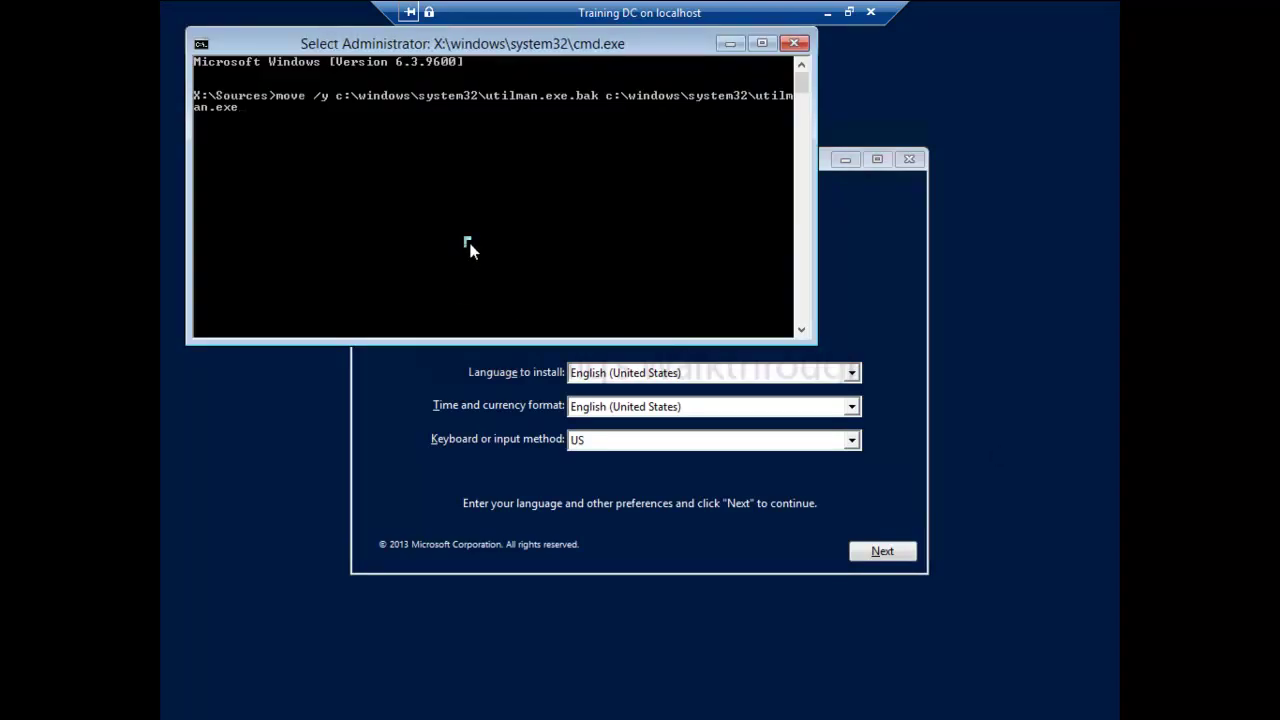
{"action": "key", "text": "Return"}
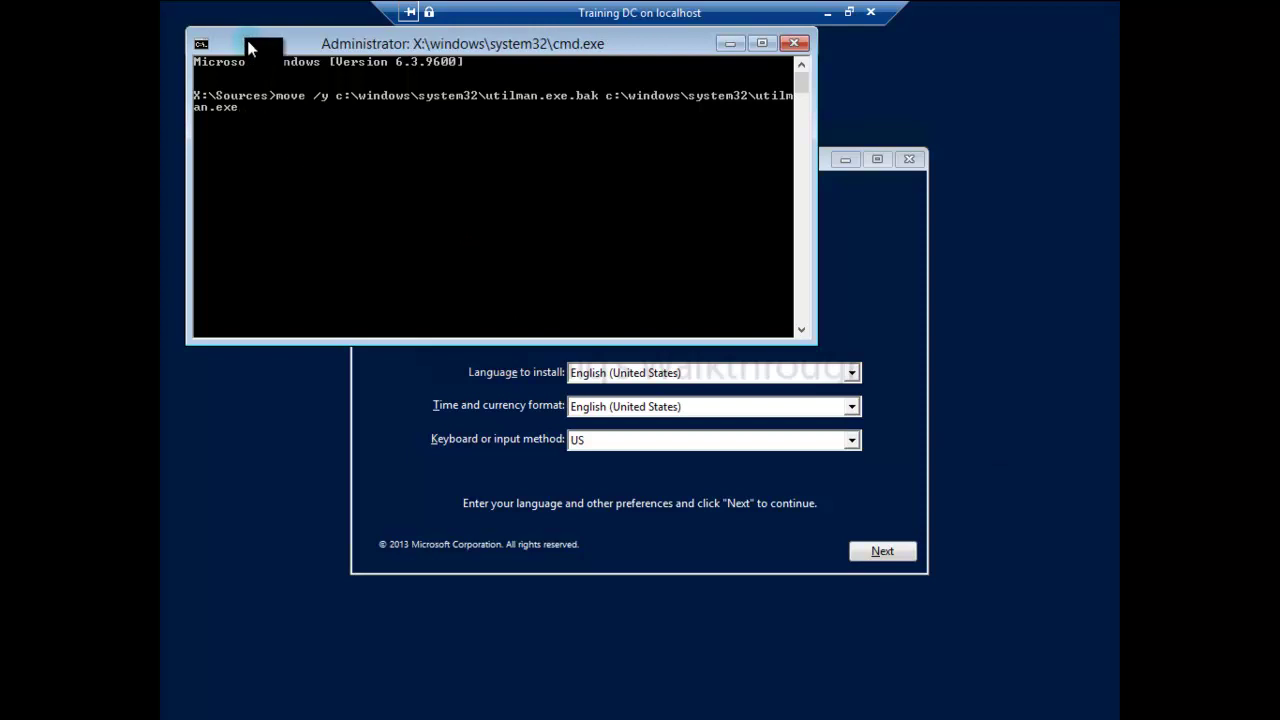
{"action": "key", "text": "Return"}
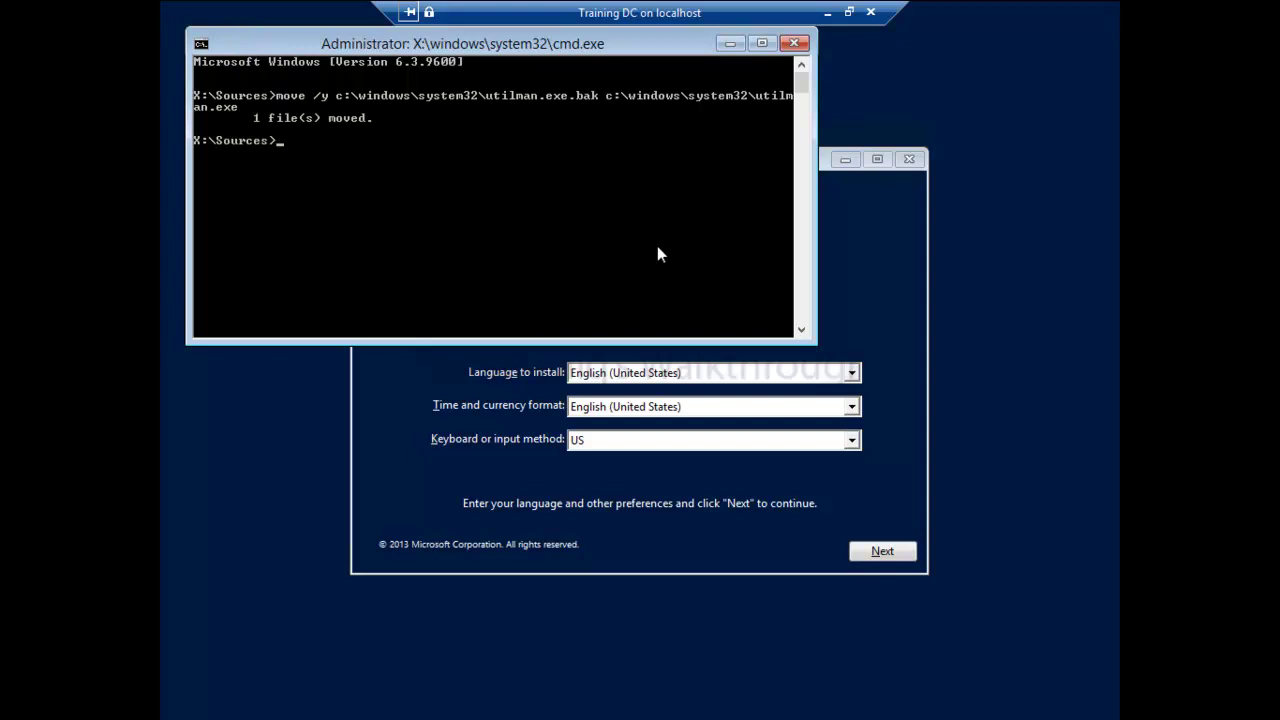